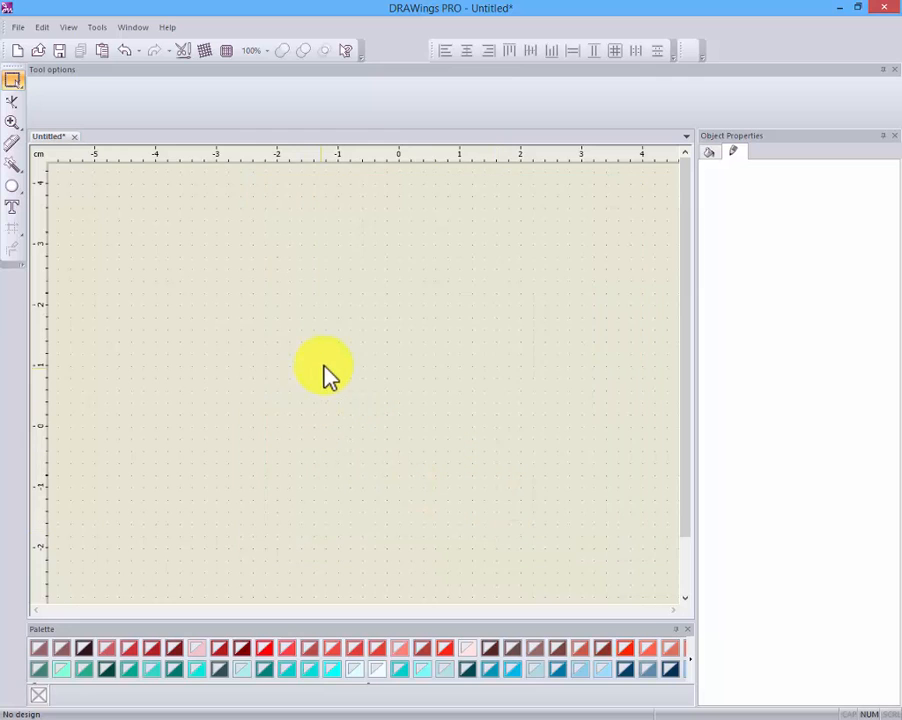
Draw a six-sided polygon about 34 mm wide and 35 mm high, and set its outline type to Cut
{"action": "left_click", "coordinate": [14, 190]}
{"action": "left_click", "coordinate": [122, 190]}
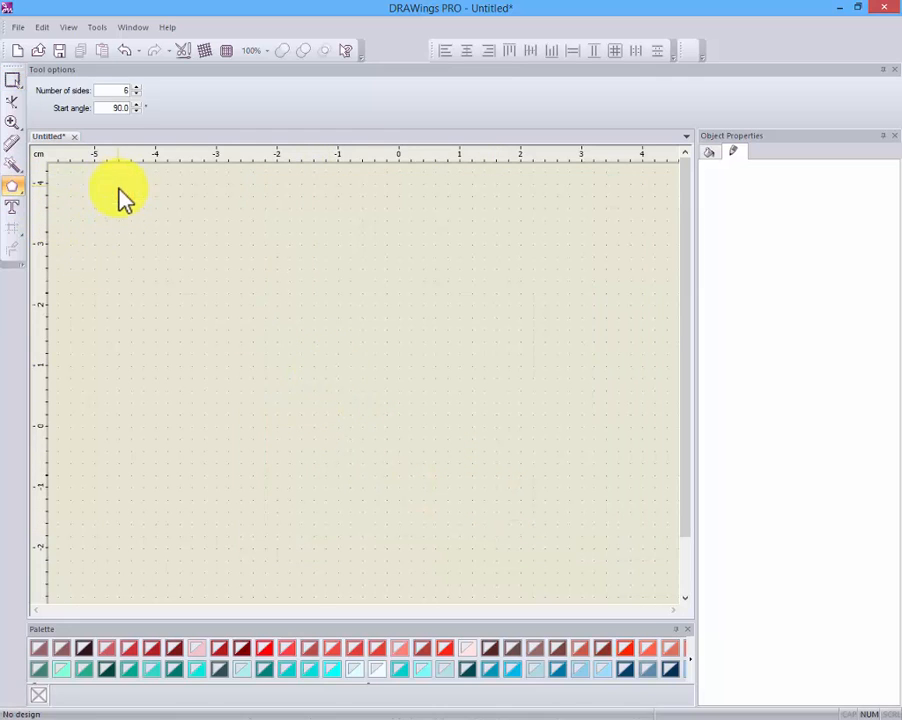
{"action": "left_click_drag", "start_coordinate": [130, 248], "coordinate": [340, 442]}
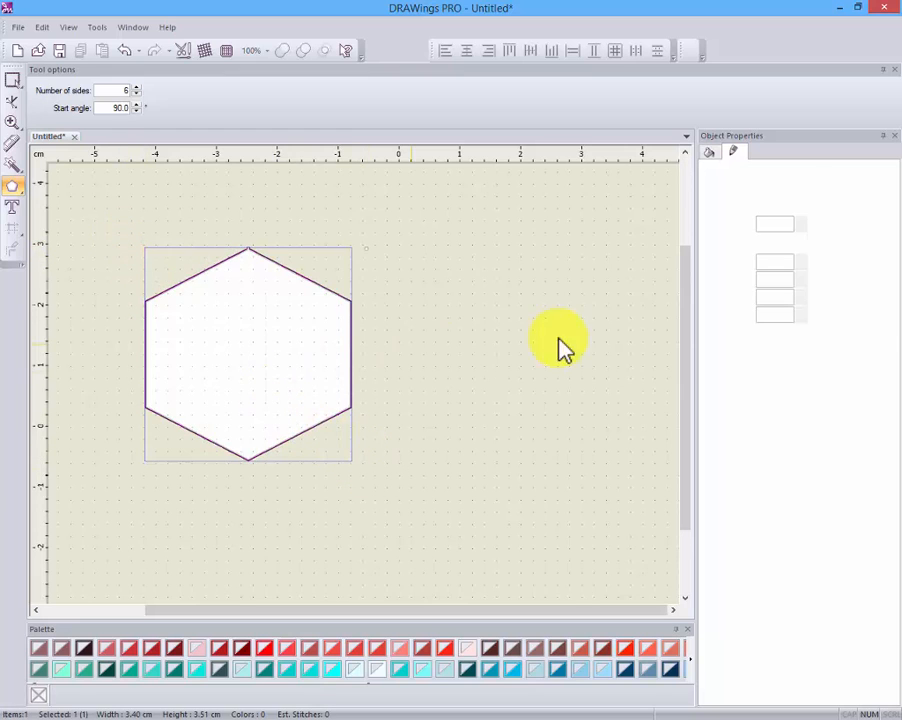
{"action": "left_click", "coordinate": [781, 196]}
{"action": "right_click", "coordinate": [478, 300]}
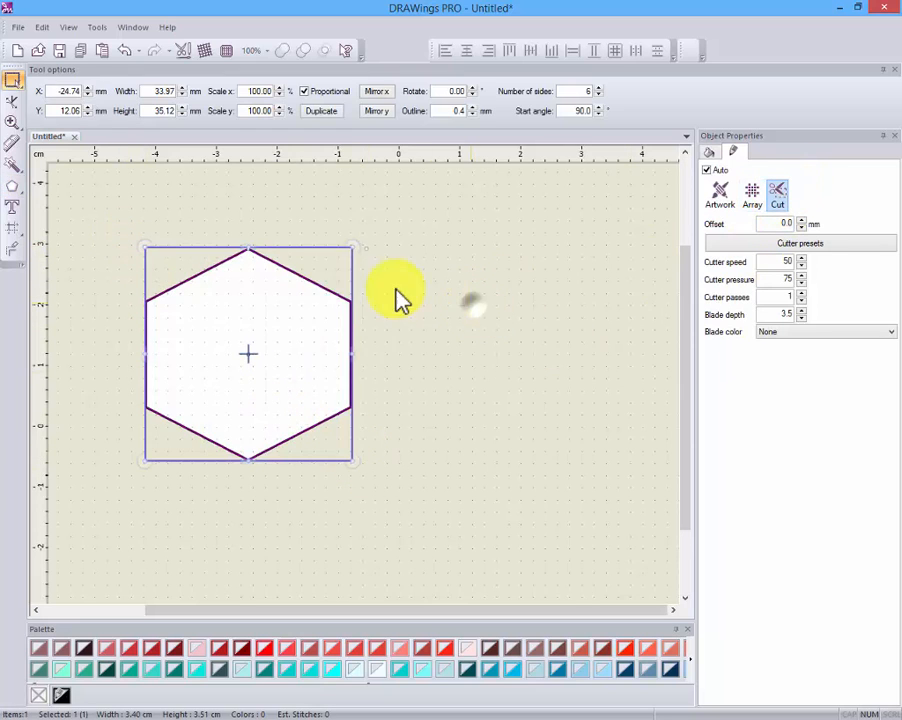
Draw an upright ellipse about 26 mm wide and 33.5 mm high beside the hexagon
{"action": "left_click", "coordinate": [19, 188]}
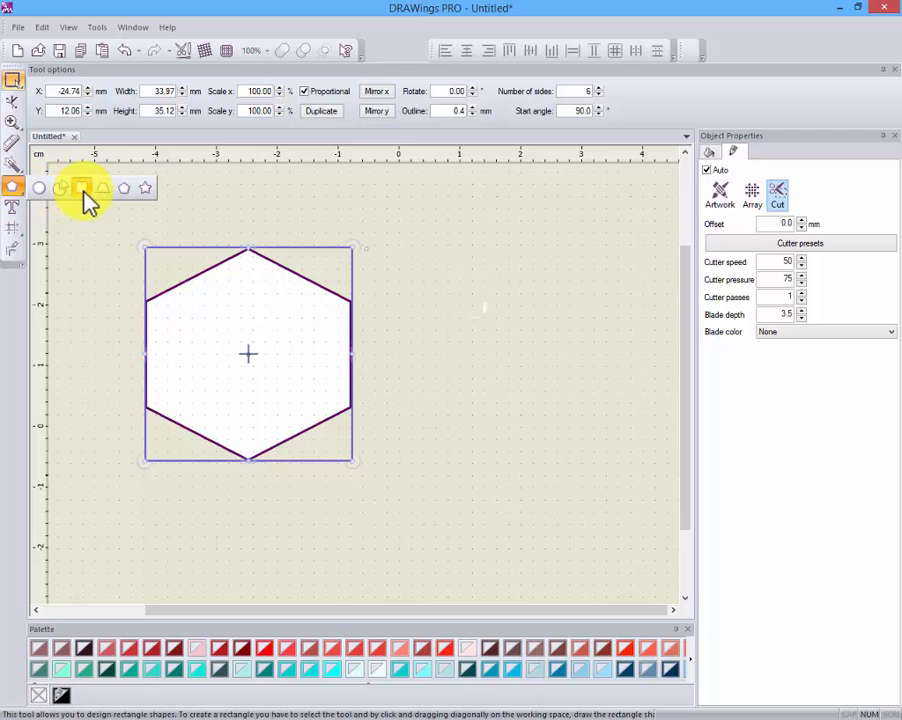
{"action": "left_click", "coordinate": [41, 190]}
{"action": "left_click_drag", "start_coordinate": [559, 213], "coordinate": [406, 416]}
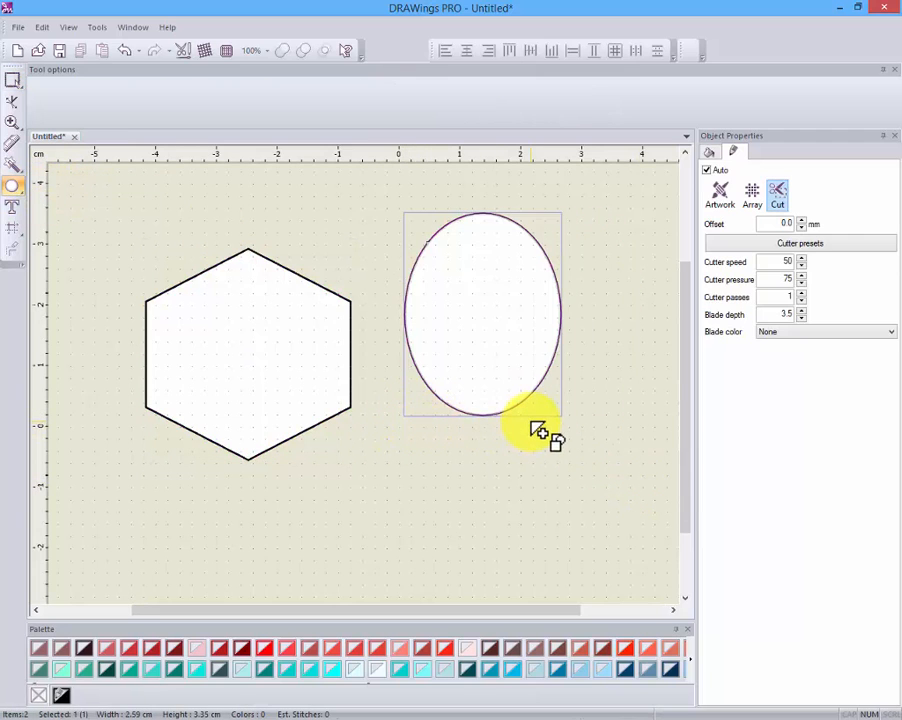
{"action": "right_click", "coordinate": [520, 477]}
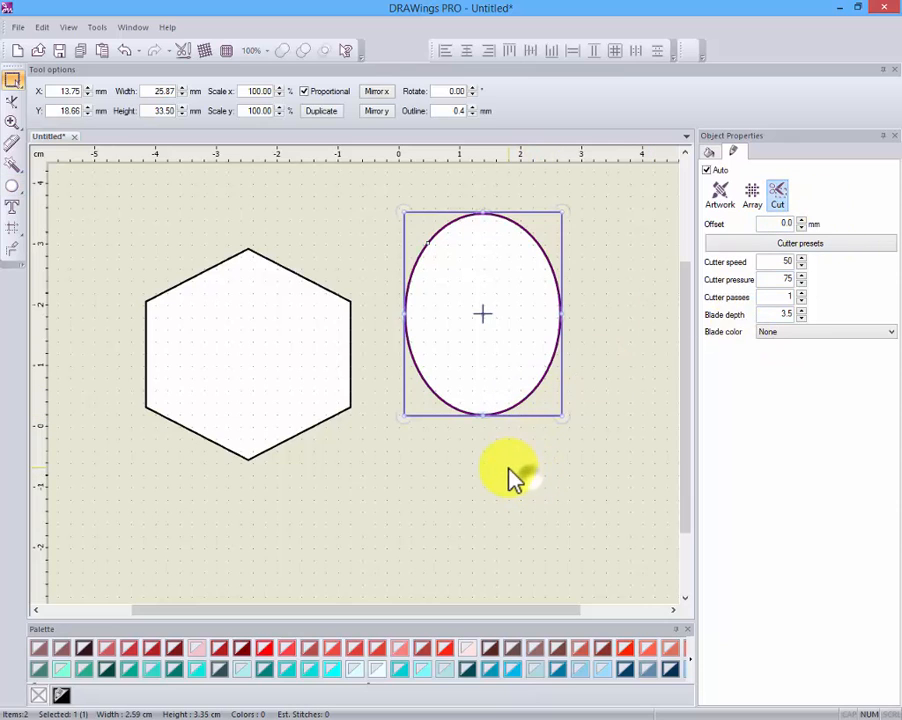
Colour the ellipse's outline Red (RYB) and the hexagon's outline Seal brown
{"action": "left_click", "coordinate": [443, 648]}
{"action": "left_click", "coordinate": [270, 427]}
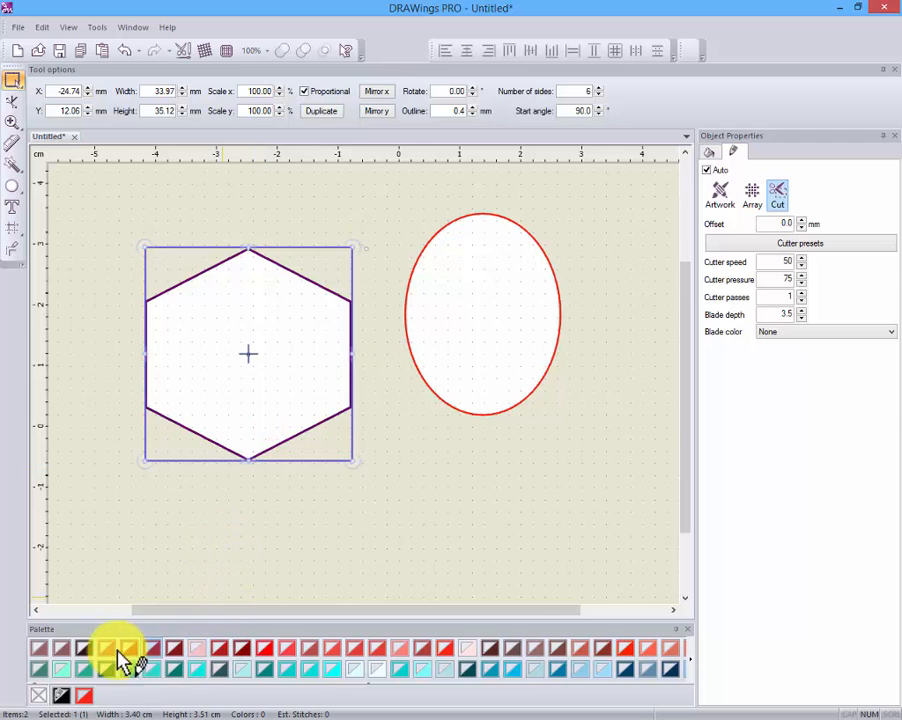
{"action": "left_click", "coordinate": [84, 648]}
{"action": "left_click", "coordinate": [320, 548]}
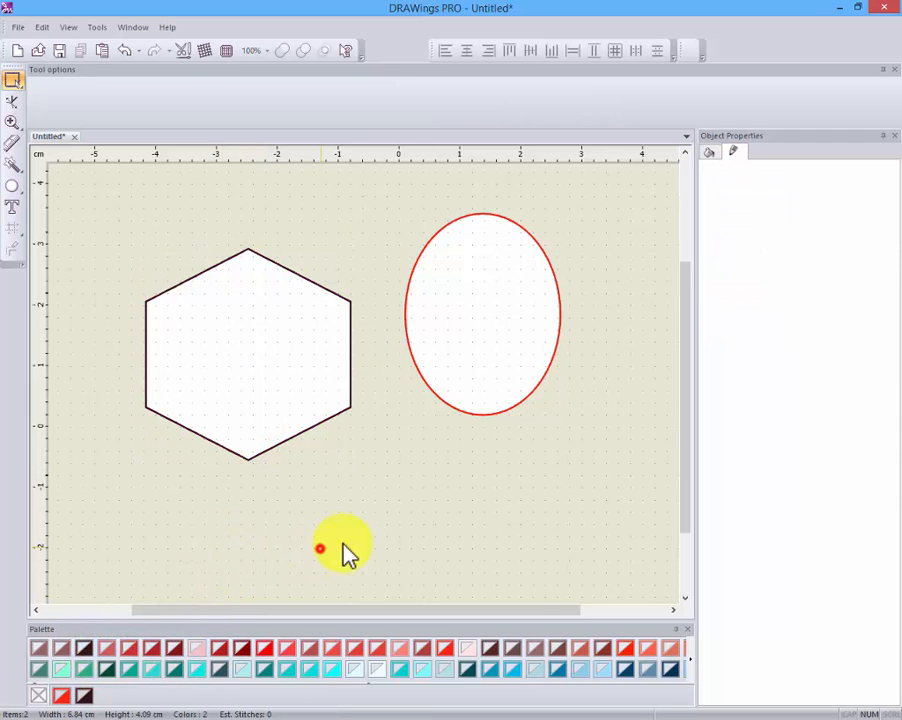
Move the ellipse slightly down and towards the hexagon so the two shapes sit roughly level
{"action": "left_click", "coordinate": [473, 501]}
{"action": "left_click", "coordinate": [508, 318]}
{"action": "left_click_drag", "start_coordinate": [490, 318], "coordinate": [474, 367]}
{"action": "left_click", "coordinate": [356, 537]}
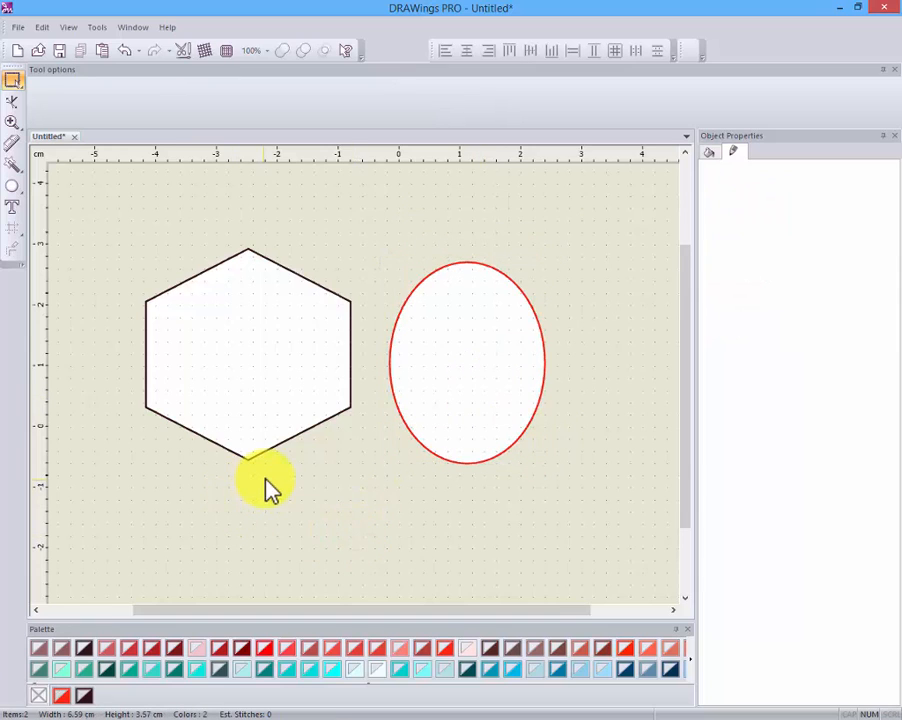
Apply the Edge cutter preset for Vinyl to the ellipse, with red blade and depth 2.0
{"action": "scroll", "coordinate": [215, 332], "scroll_direction": "up", "scroll_amount": 1}
{"action": "left_click", "coordinate": [256, 393]}
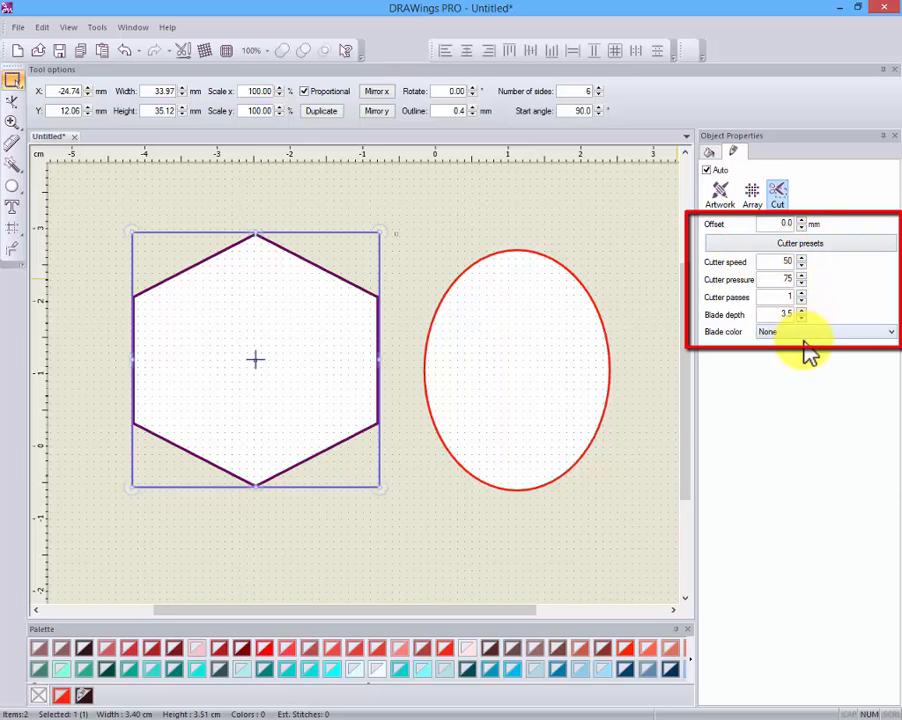
{"action": "left_click", "coordinate": [480, 404]}
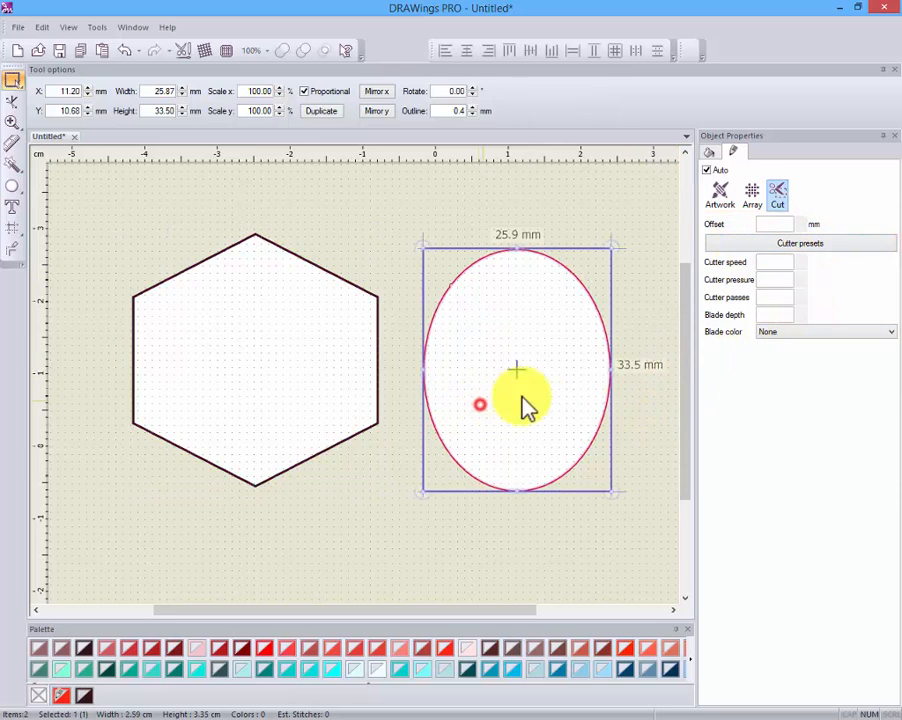
{"action": "left_click", "coordinate": [801, 244]}
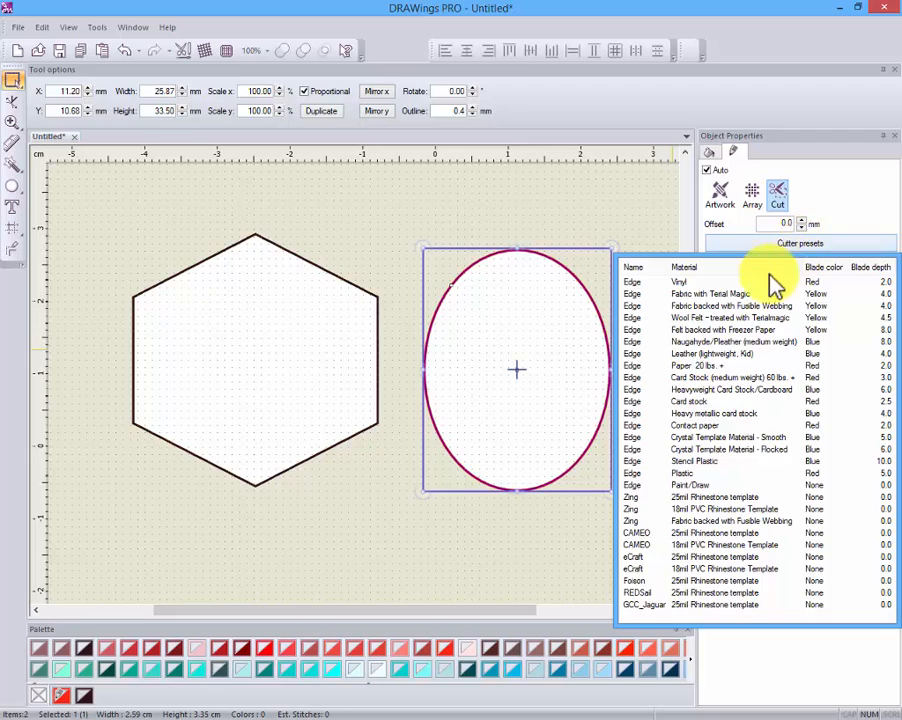
{"action": "left_click", "coordinate": [676, 283]}
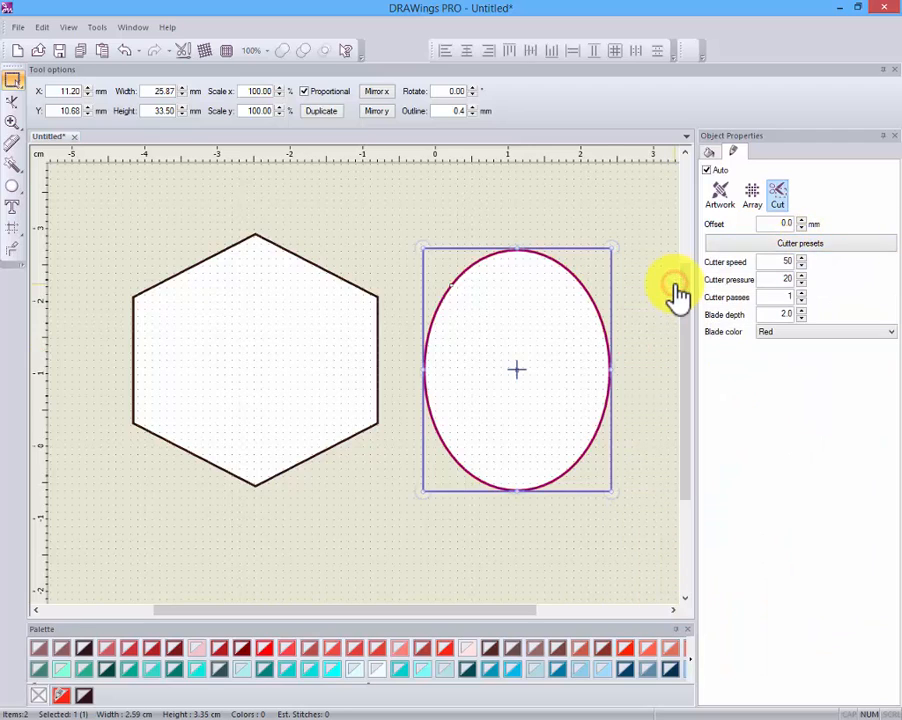
Apply the Edge cutter preset for Fabric with Terial Magic to the hexagon, with yellow blade and depth 4.0
{"action": "left_click", "coordinate": [294, 364]}
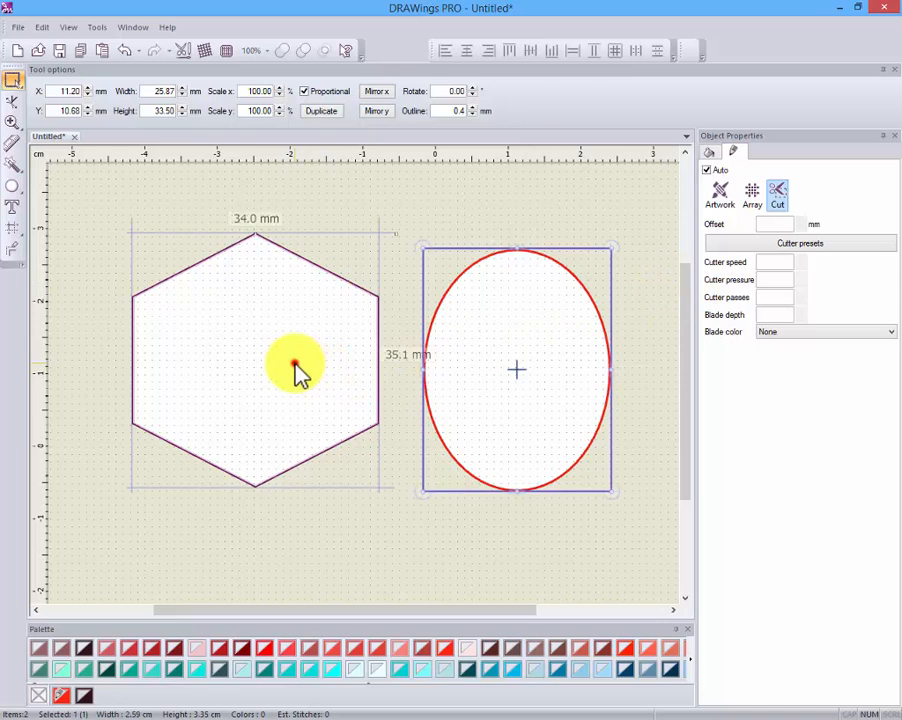
{"action": "left_click", "coordinate": [790, 245]}
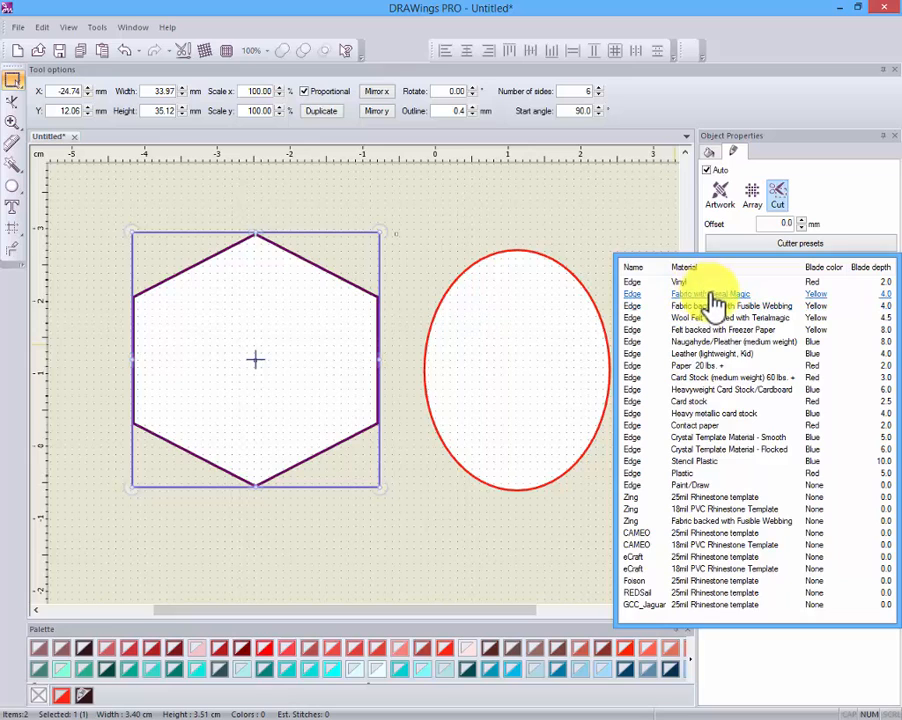
{"action": "left_click", "coordinate": [655, 296]}
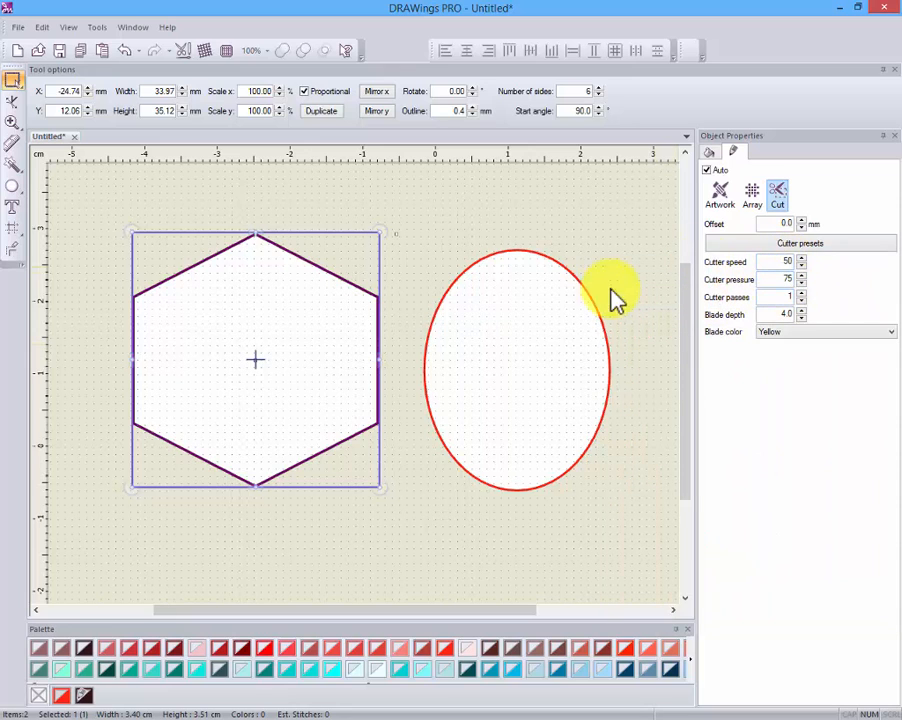
Compare the cutter speed, pressure, passes and blade settings of the ellipse and the hexagon
{"action": "left_click", "coordinate": [537, 324]}
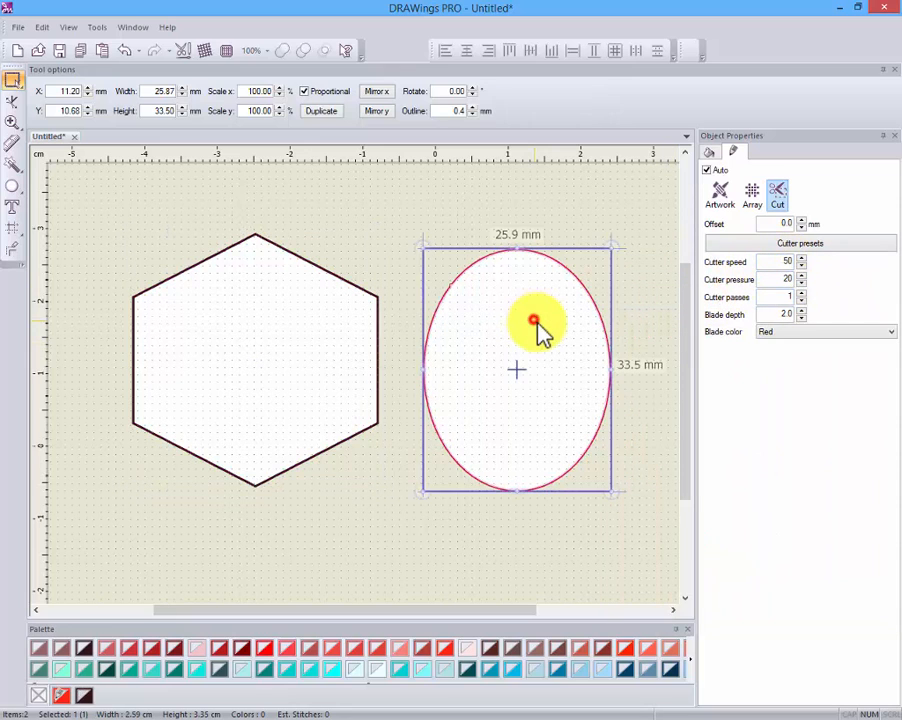
{"action": "left_click", "coordinate": [358, 337]}
{"action": "left_click", "coordinate": [558, 368]}
{"action": "left_click", "coordinate": [283, 390]}
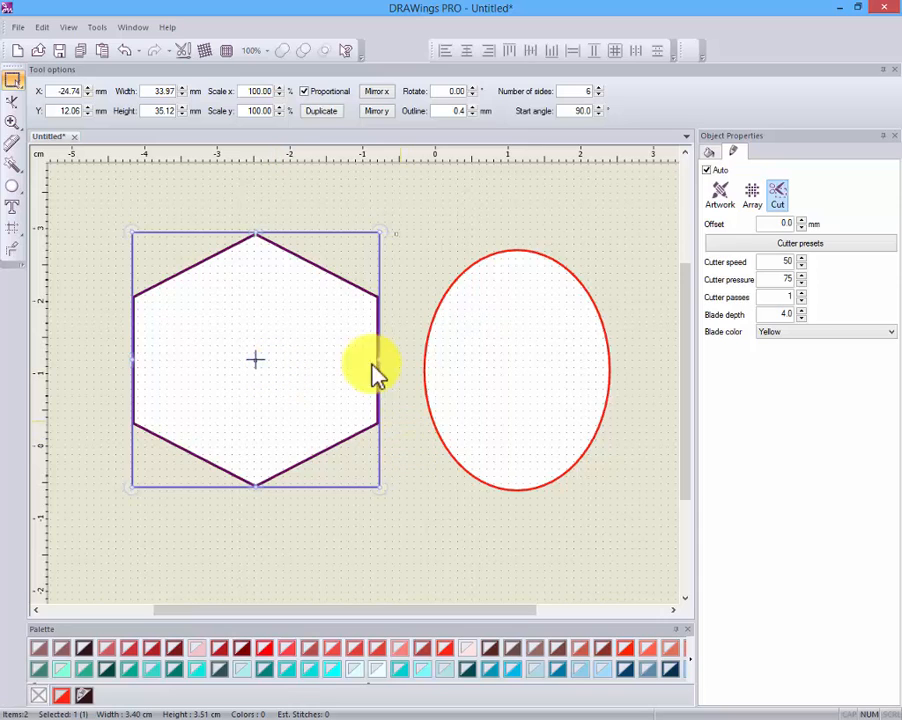
Export the design to cutters, choosing the edge A2-9A-8C cutter and connecting to it
{"action": "left_click", "coordinate": [19, 28]}
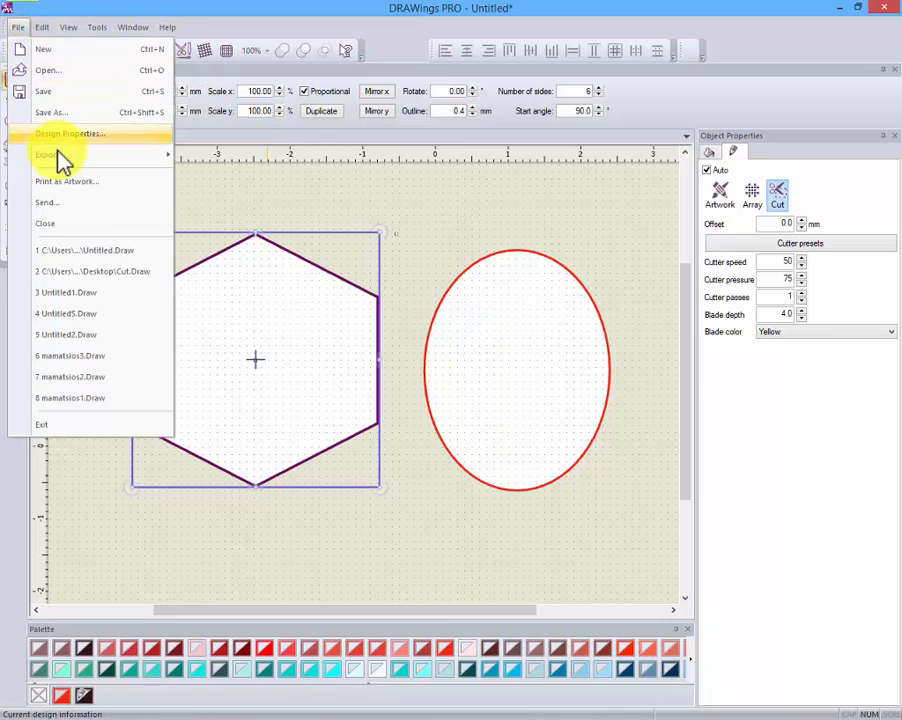
{"action": "mouse_move", "coordinate": [60, 156]}
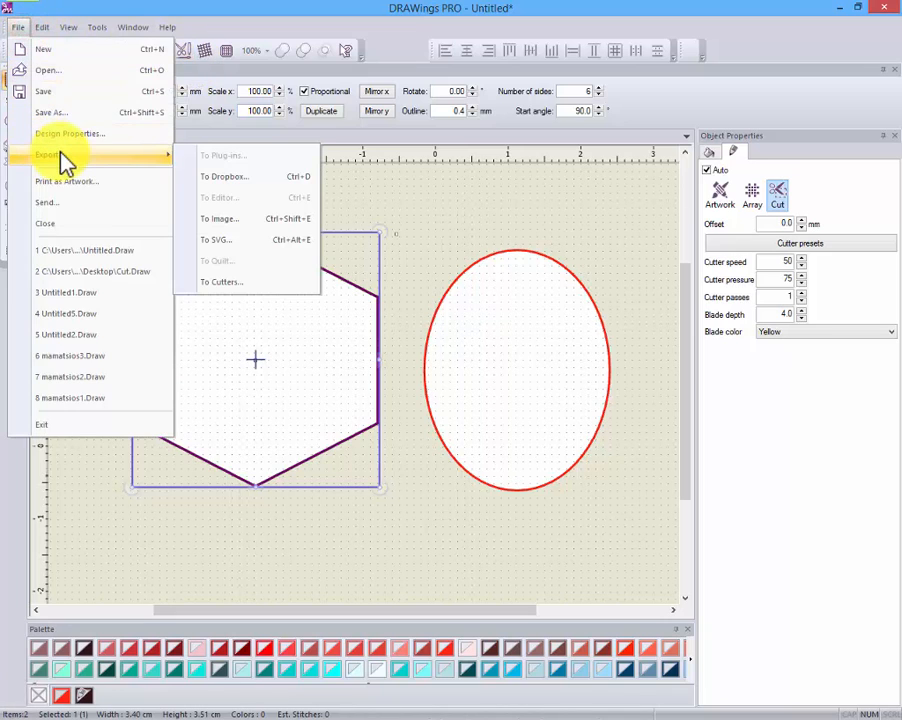
{"action": "left_click", "coordinate": [228, 285]}
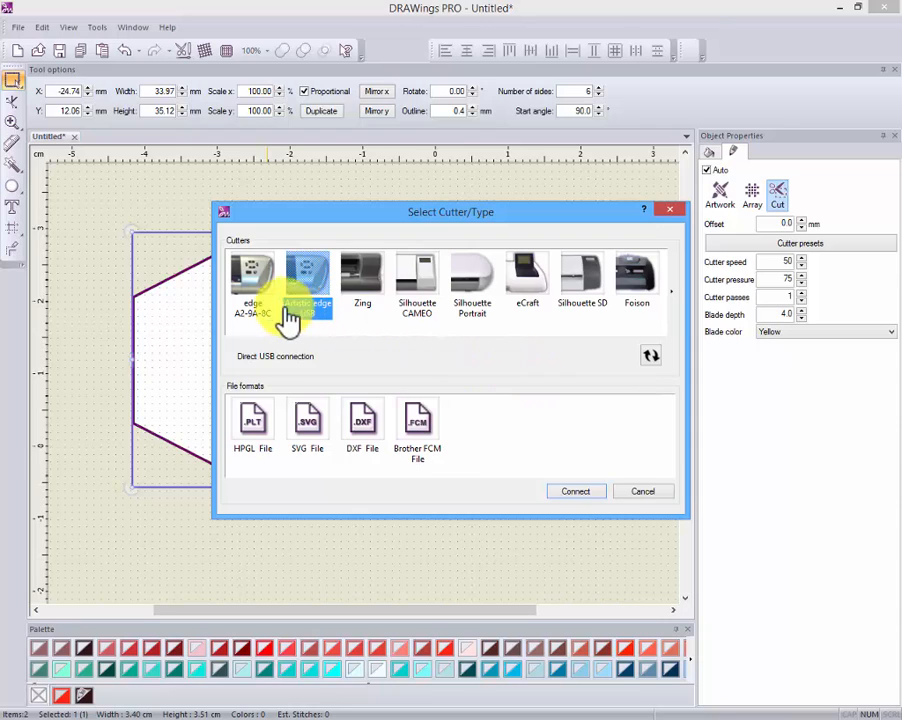
{"action": "left_click", "coordinate": [251, 292]}
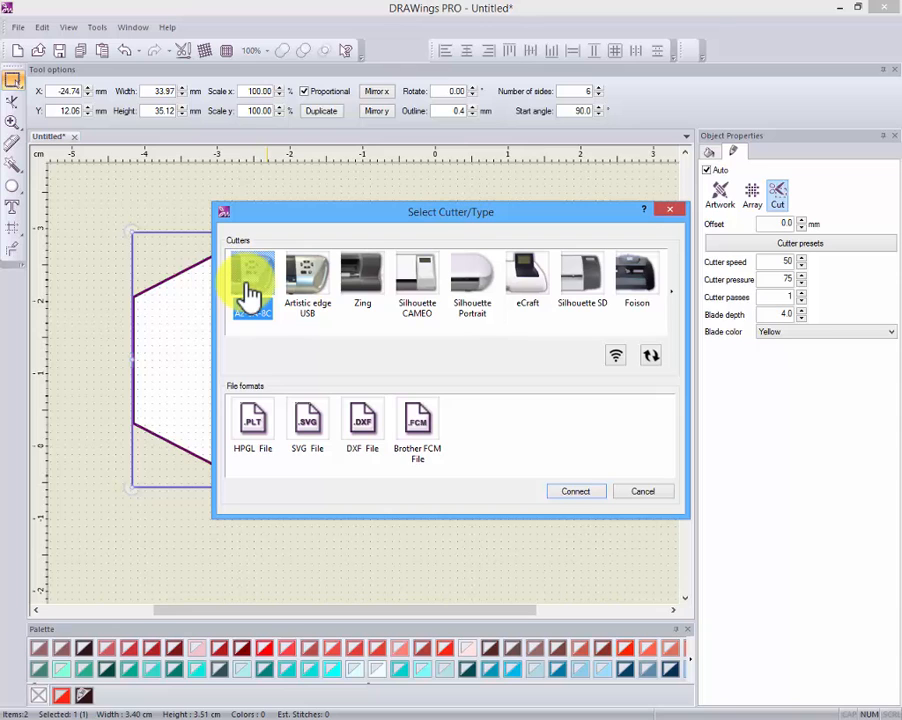
{"action": "left_click", "coordinate": [574, 493]}
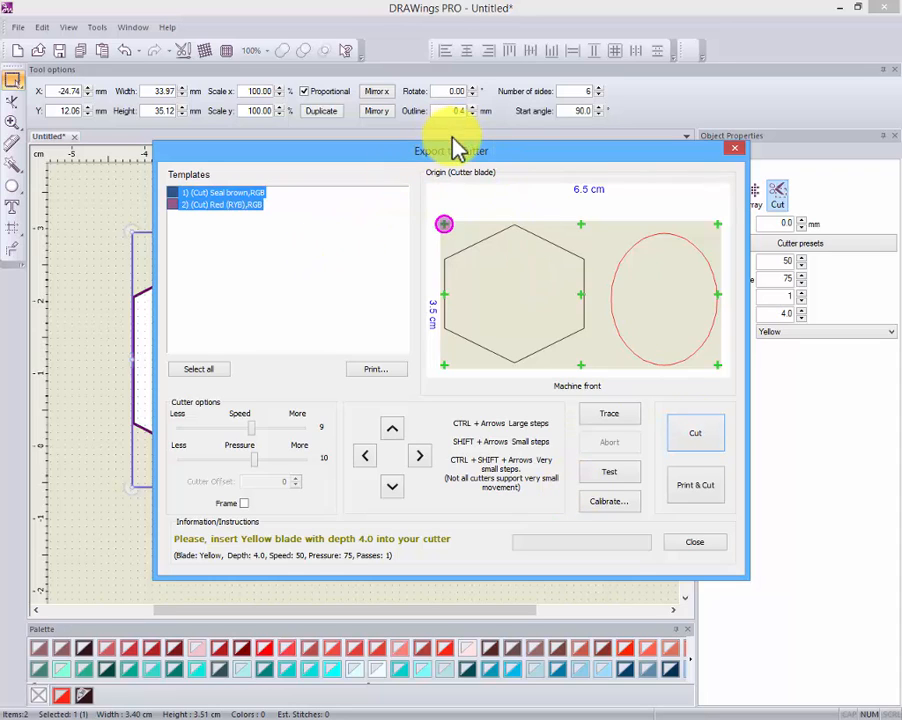
Examine the preview and blade instructions of the Seal brown and Red (RYB) cut templates one at a time
{"action": "left_click", "coordinate": [334, 222]}
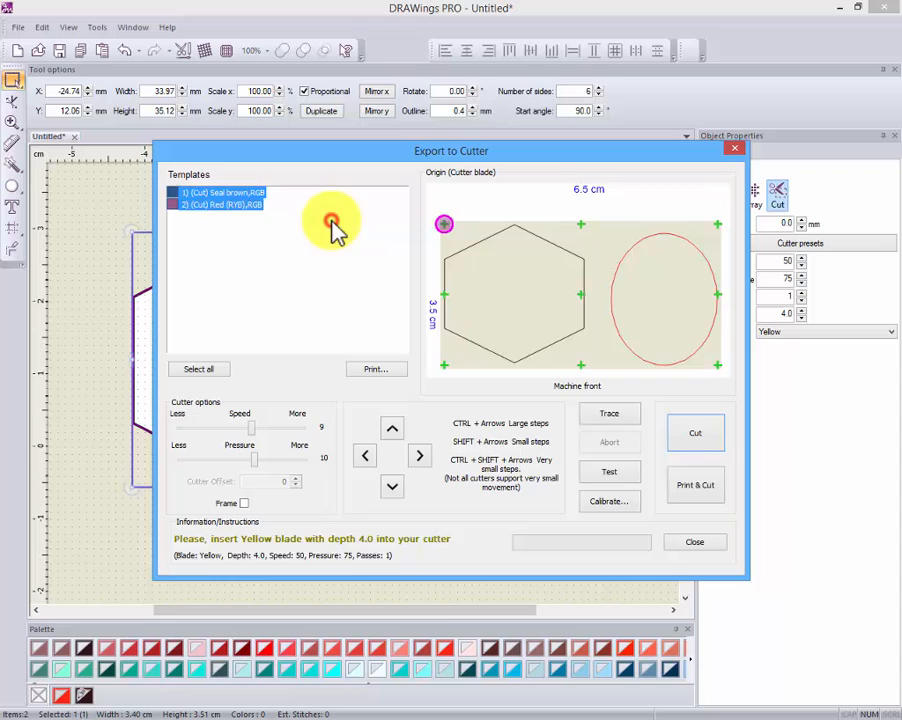
{"action": "left_click", "coordinate": [238, 193]}
{"action": "left_click", "coordinate": [238, 204]}
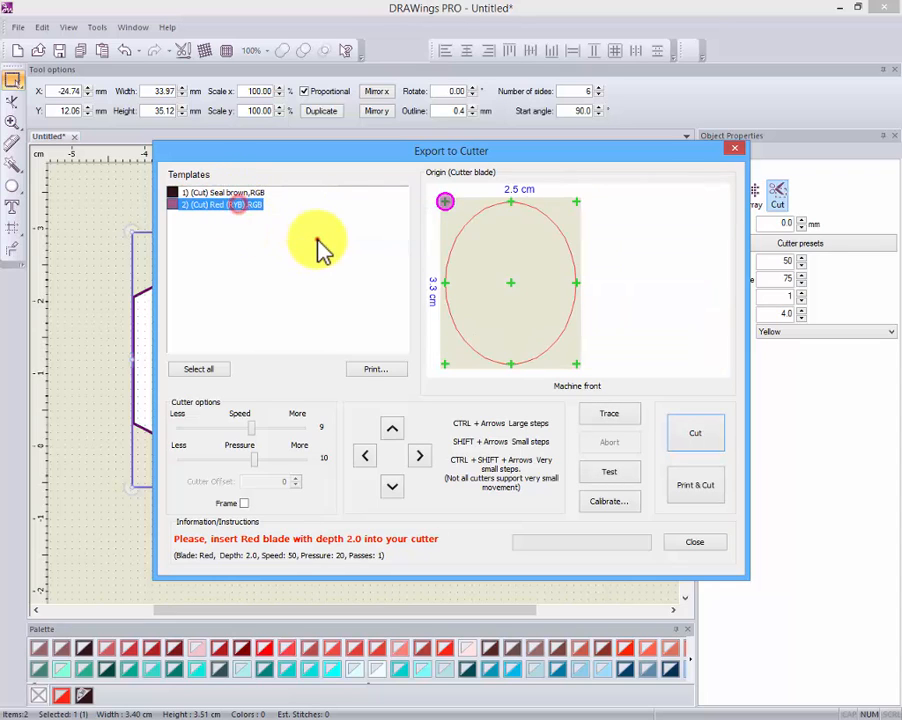
{"action": "left_click", "coordinate": [318, 242]}
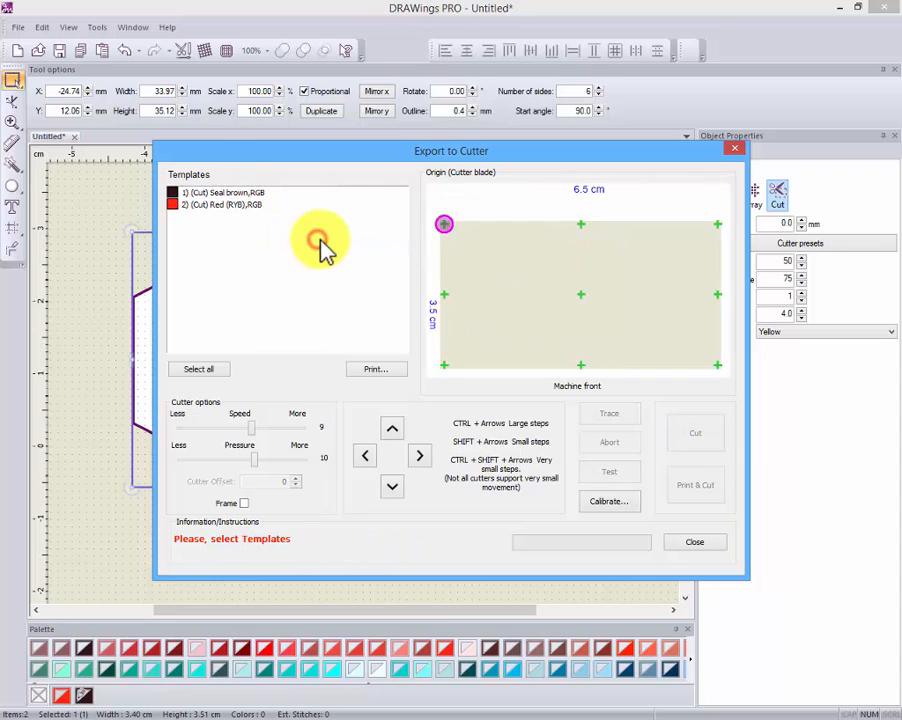
{"action": "left_click", "coordinate": [262, 193]}
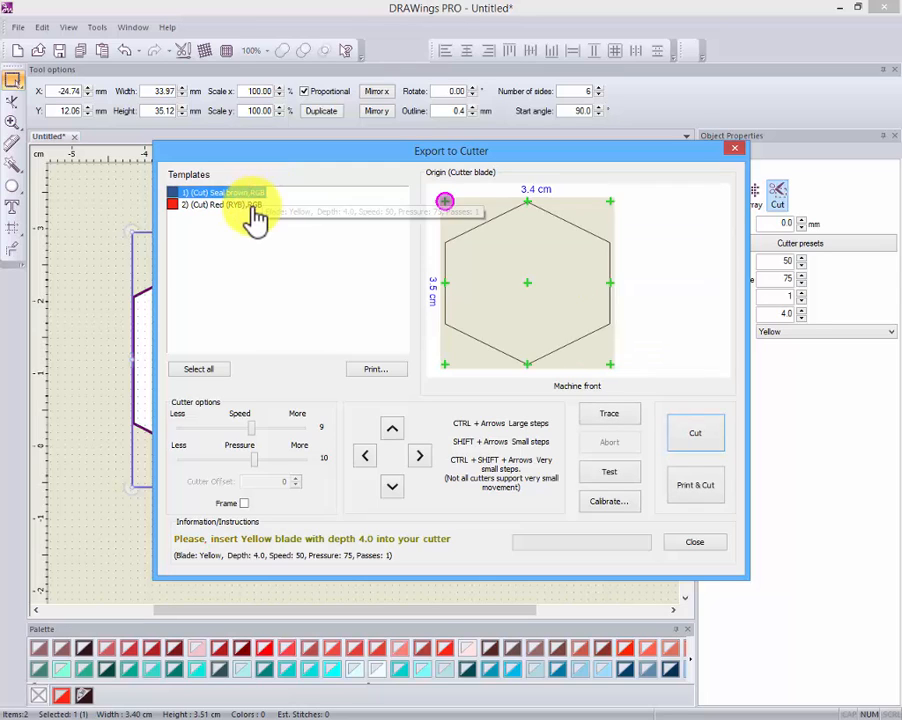
{"action": "left_click", "coordinate": [254, 205]}
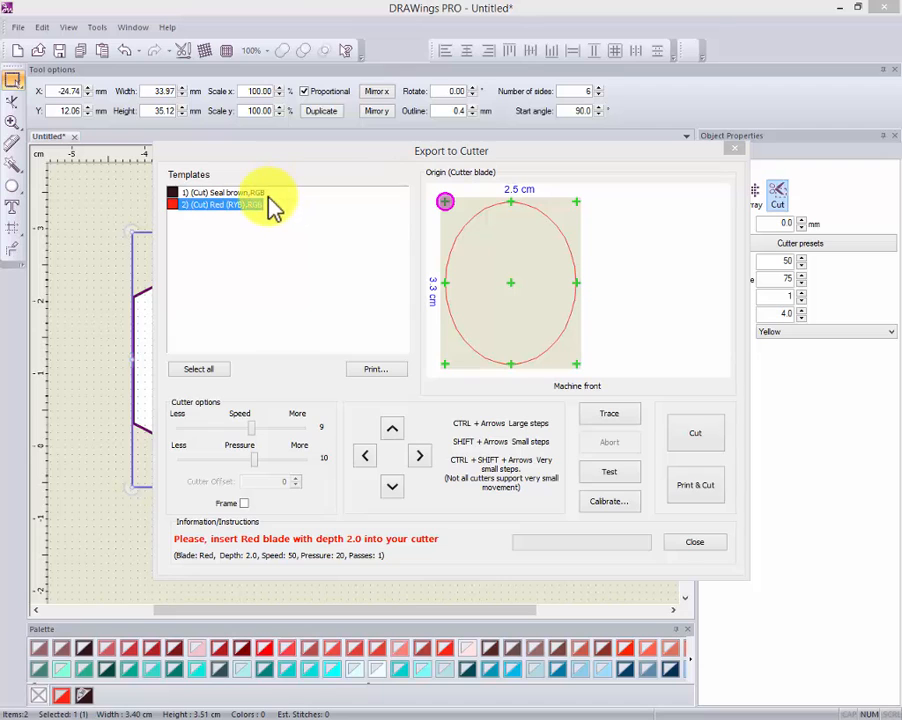
{"action": "left_click", "coordinate": [262, 193]}
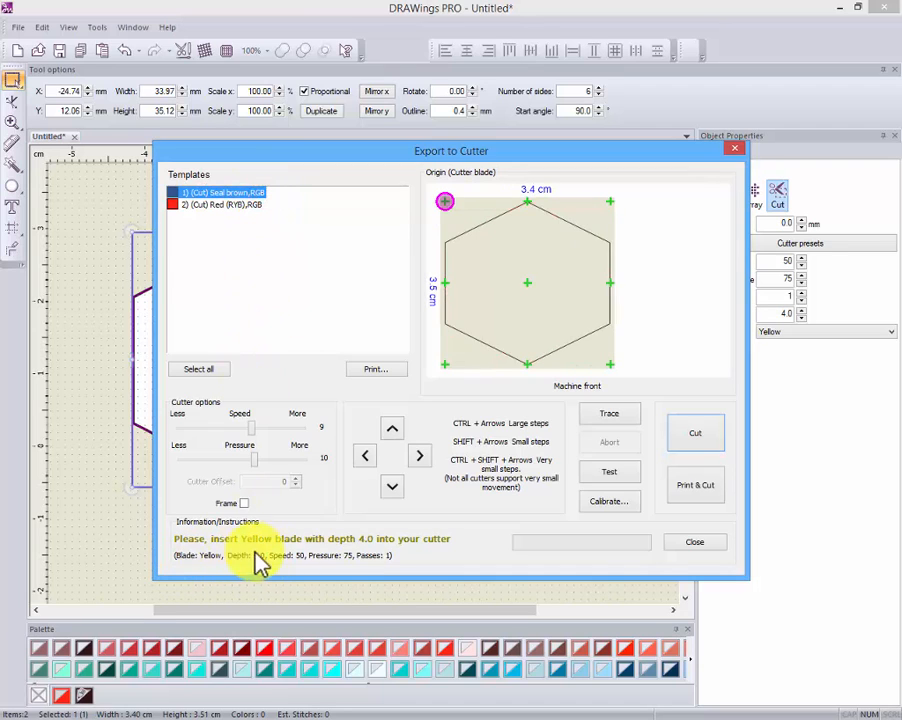
{"action": "left_click", "coordinate": [238, 205]}
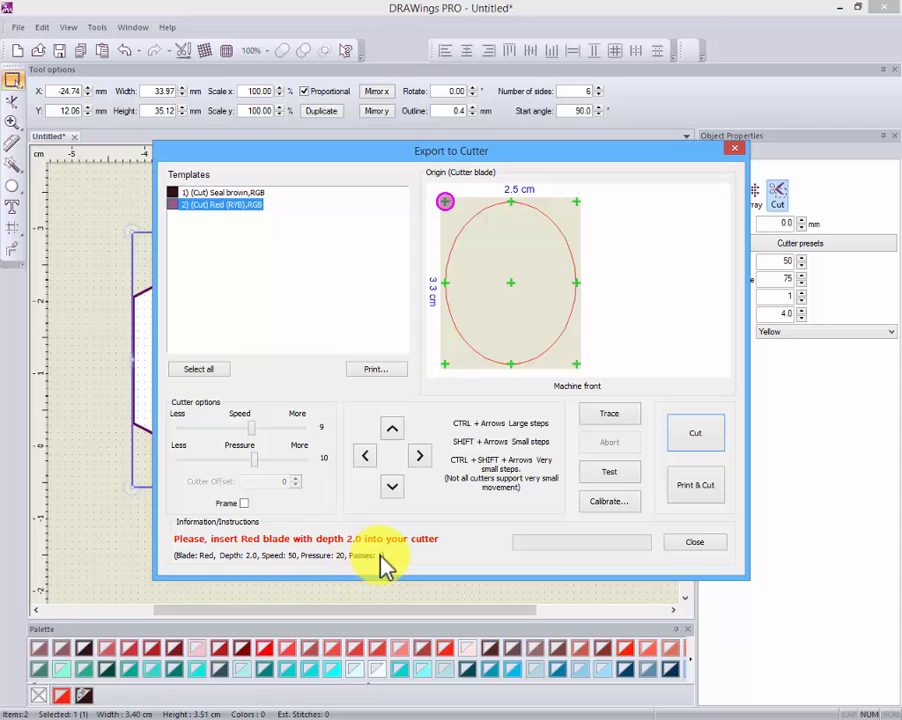
Jog the cutter blade up two steps, one step right and one step left
{"action": "left_click", "coordinate": [392, 430]}
{"action": "left_click", "coordinate": [392, 430]}
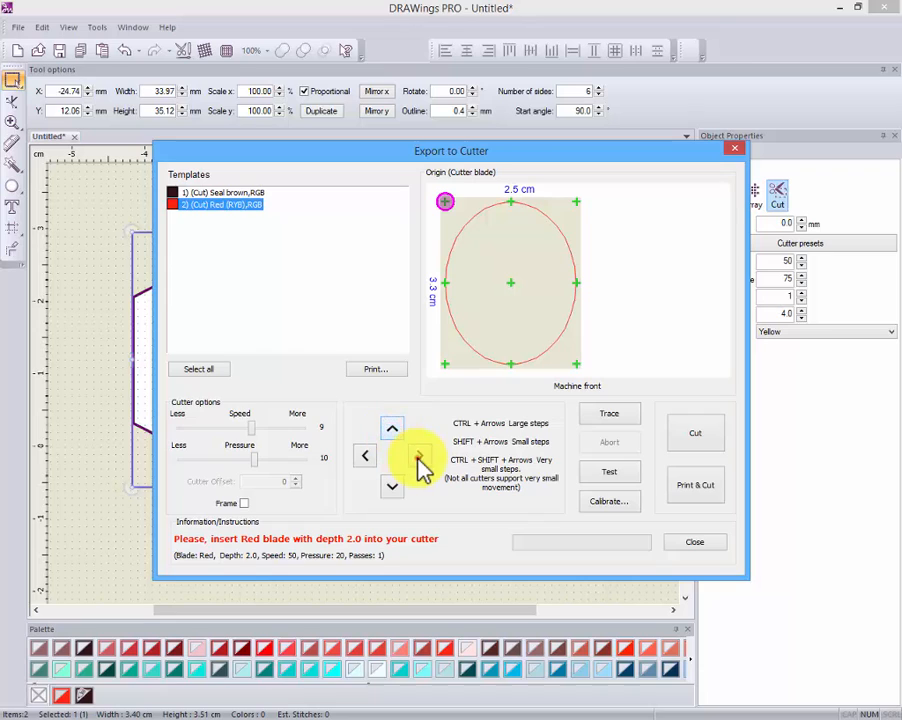
{"action": "left_click", "coordinate": [418, 457]}
{"action": "left_click", "coordinate": [367, 455]}
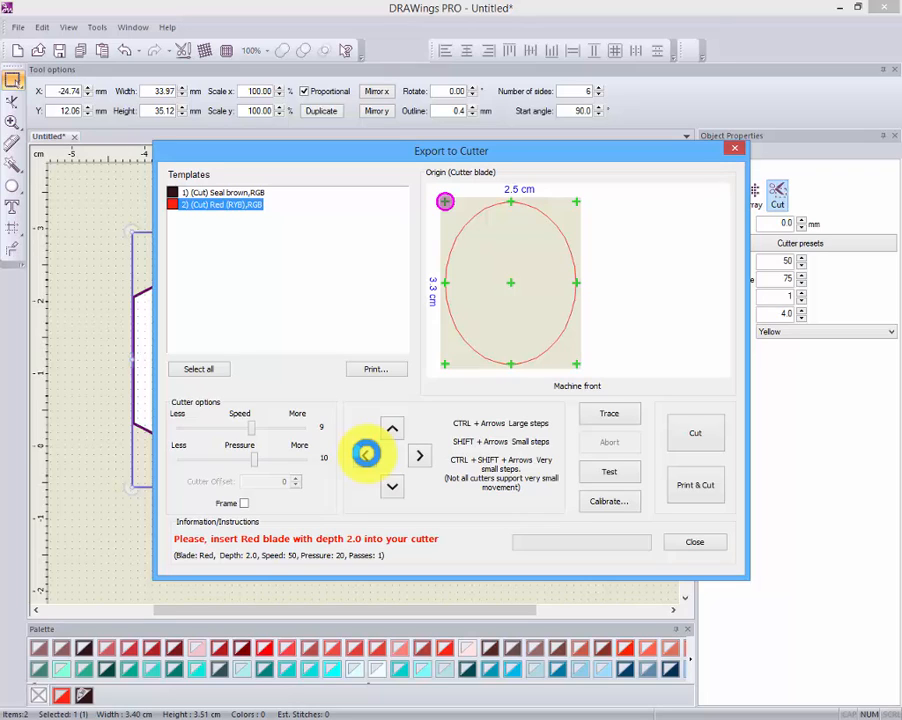
Select the Seal brown template, try its top-centre and top-right blade origins, and set the origin to the top-left corner
{"action": "left_click", "coordinate": [237, 193]}
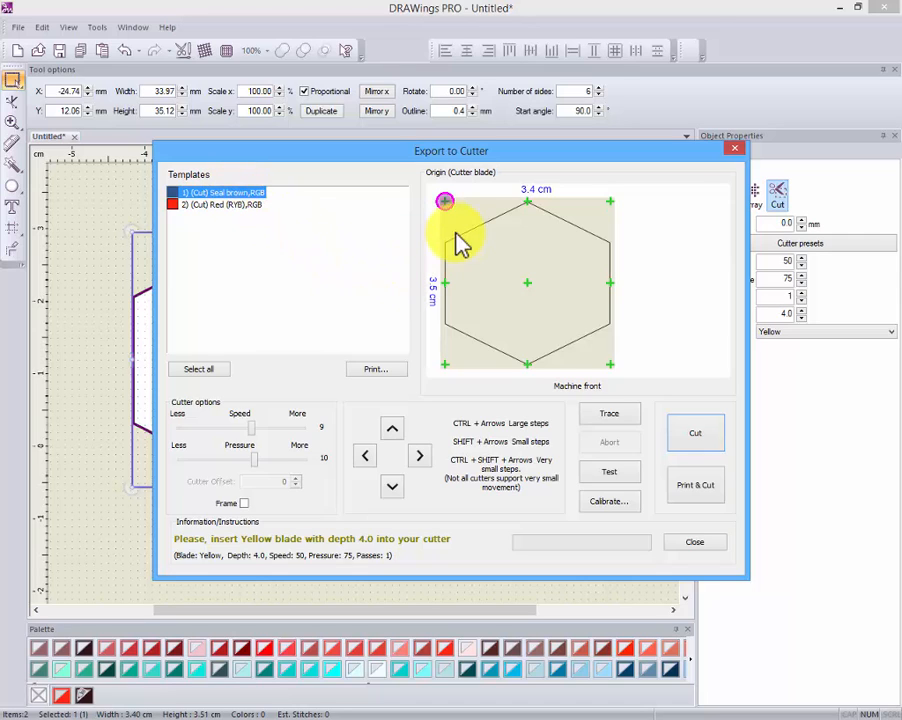
{"action": "left_click", "coordinate": [527, 203]}
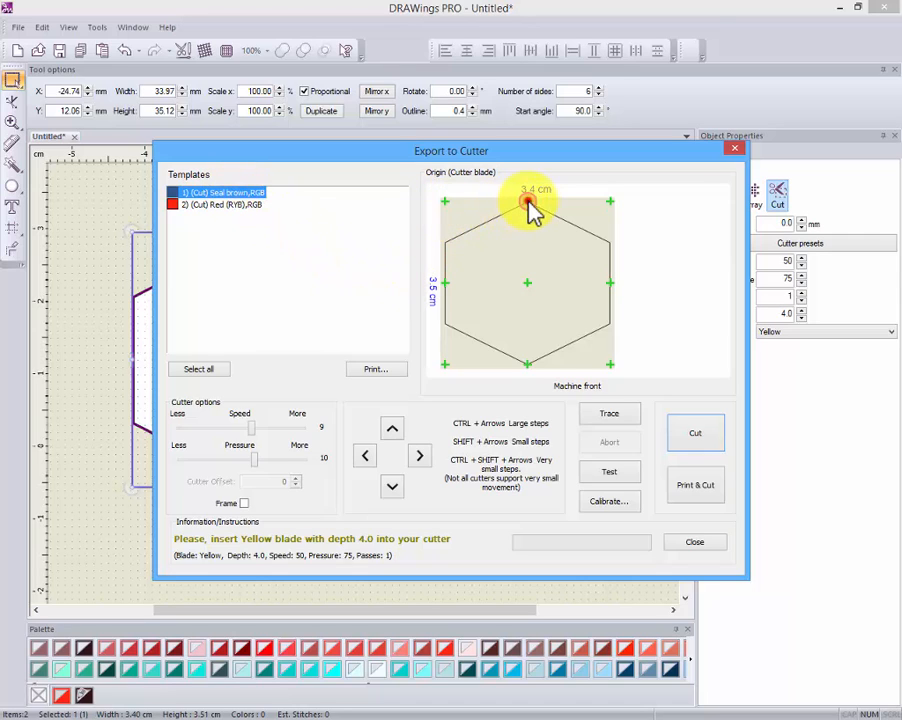
{"action": "left_click", "coordinate": [609, 203]}
{"action": "left_click", "coordinate": [446, 204]}
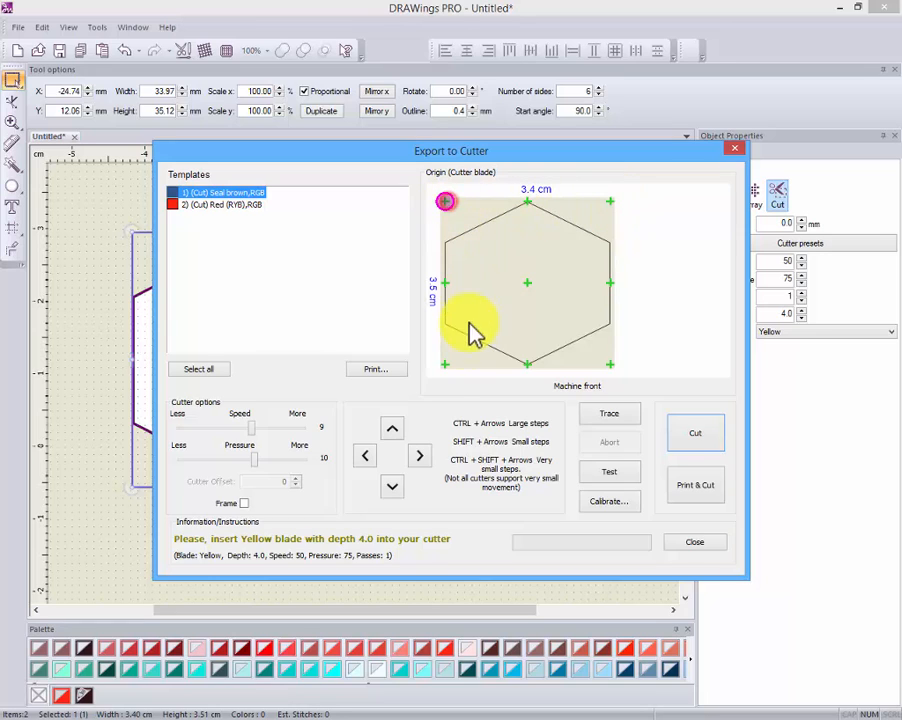
Try the bottom-left blade origin, restore the top-left corner origin, and jog the cutter blade one step up and one step left
{"action": "left_click", "coordinate": [445, 364]}
{"action": "left_click", "coordinate": [445, 201]}
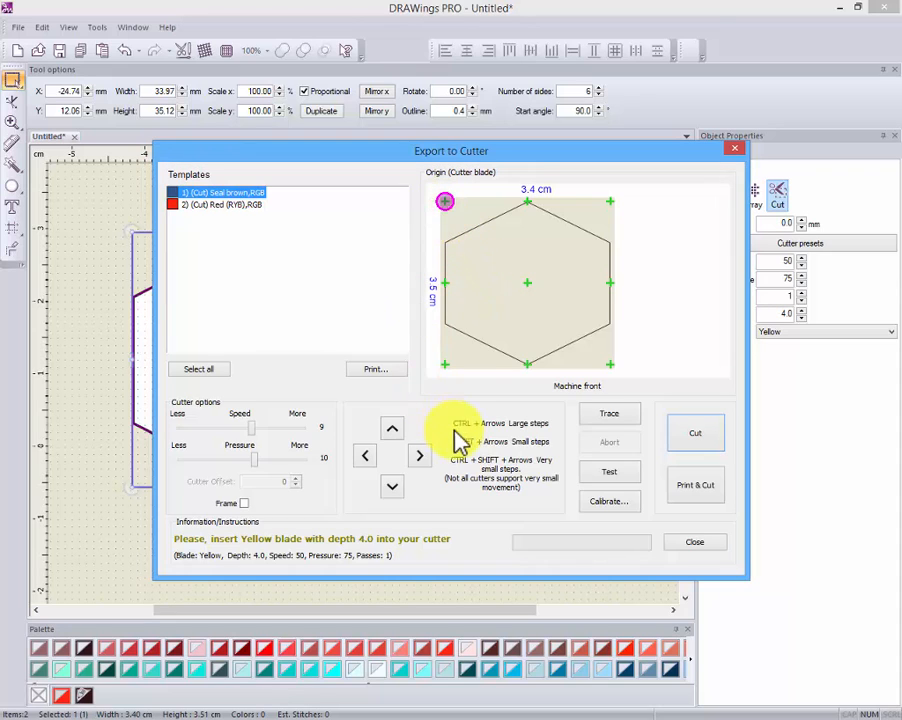
{"action": "left_click", "coordinate": [393, 430]}
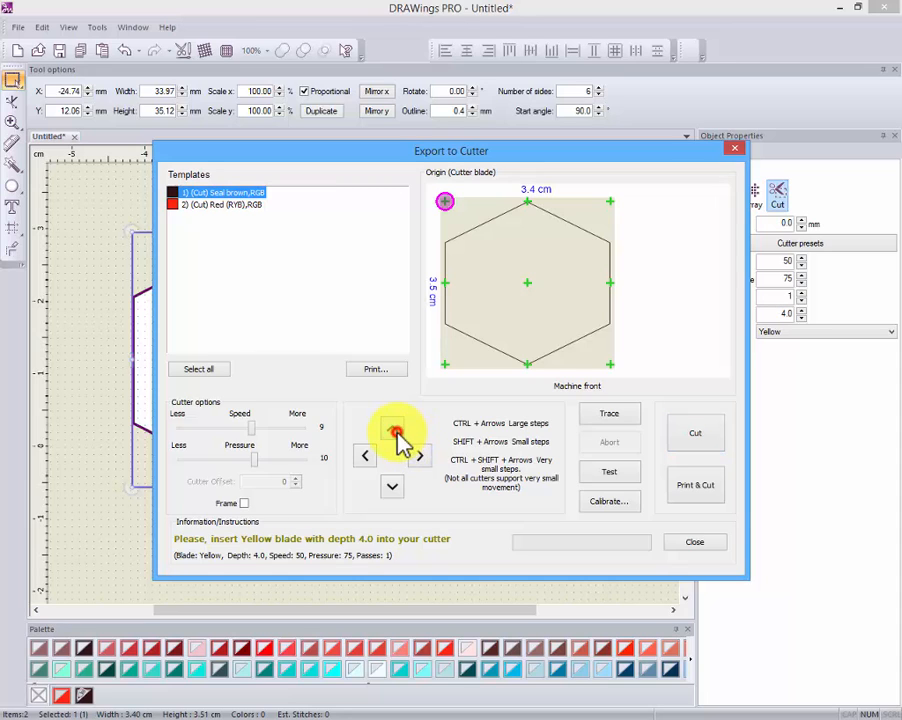
{"action": "left_click", "coordinate": [364, 456]}
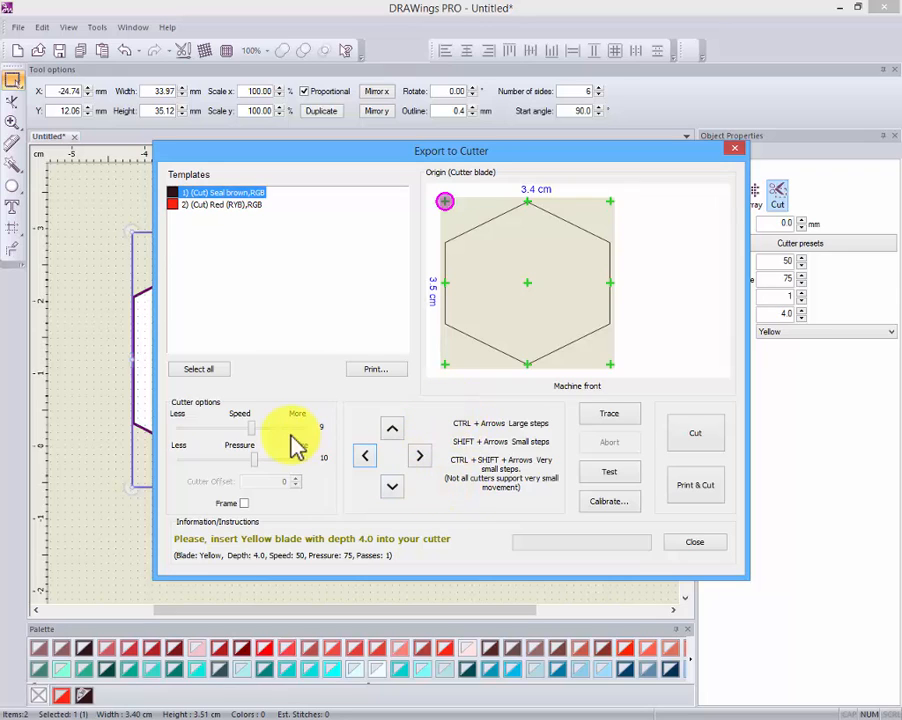
Set the cutter speed to 2 and pressure to 1, and enable the frame around the Seal brown hexagon template
{"action": "left_click_drag", "start_coordinate": [253, 425], "coordinate": [241, 459]}
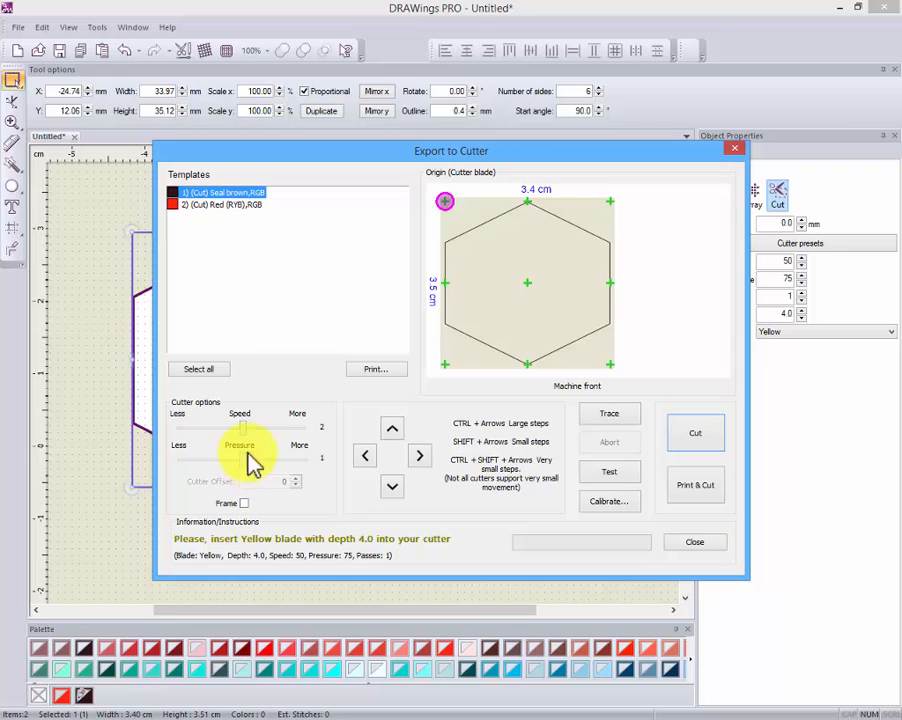
{"action": "left_click", "coordinate": [244, 504]}
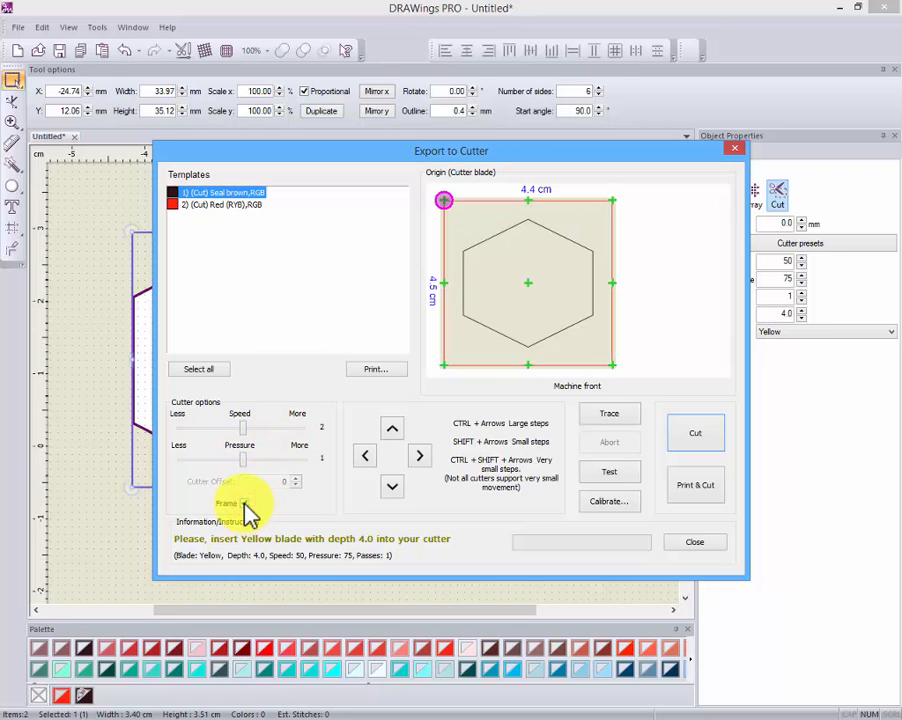
{"action": "left_click", "coordinate": [244, 504]}
{"action": "left_click", "coordinate": [244, 504]}
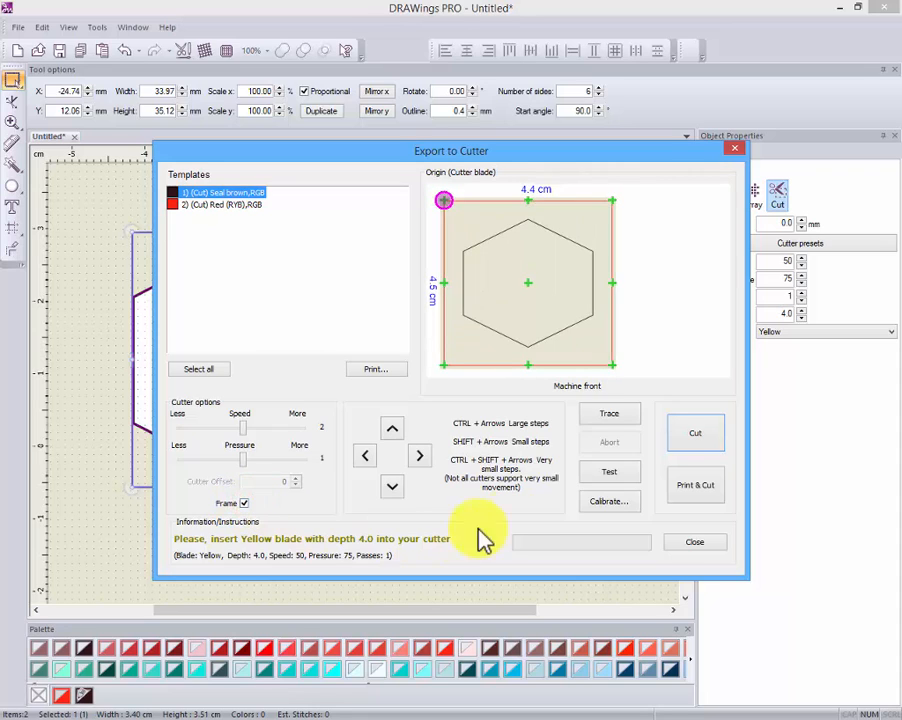
Run a test cut with the current blade settings, and start cutting the framed Seal brown hexagon template
{"action": "left_click", "coordinate": [606, 474]}
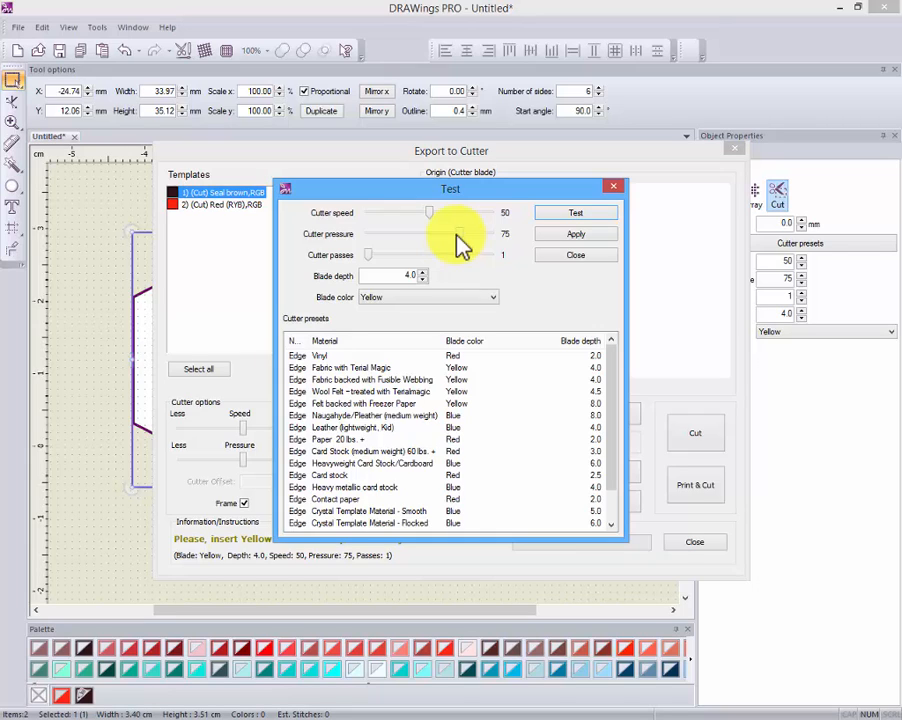
{"action": "left_click", "coordinate": [588, 213]}
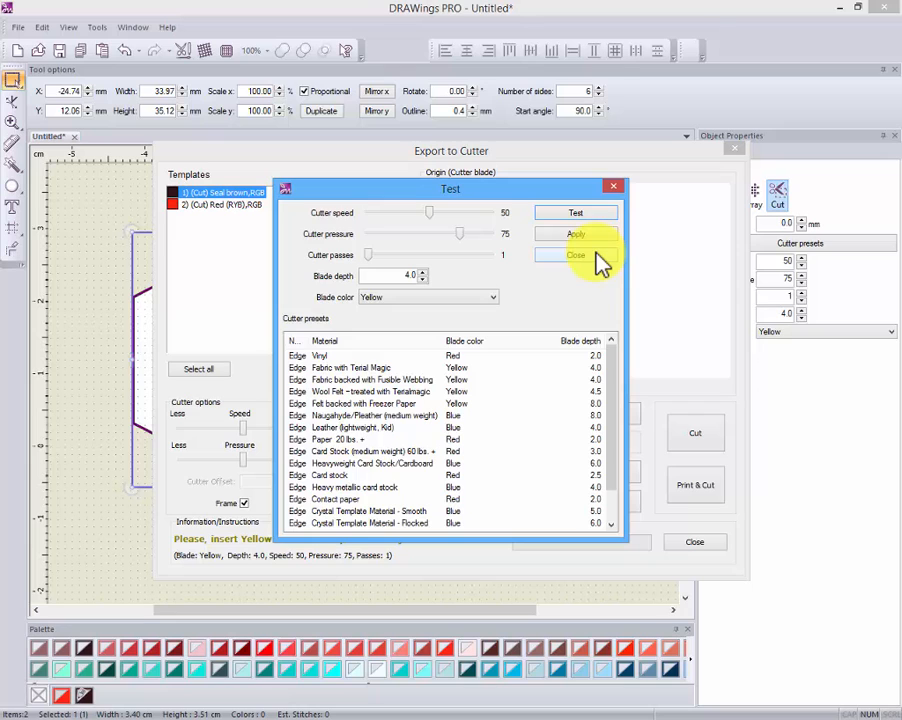
{"action": "left_click", "coordinate": [598, 261]}
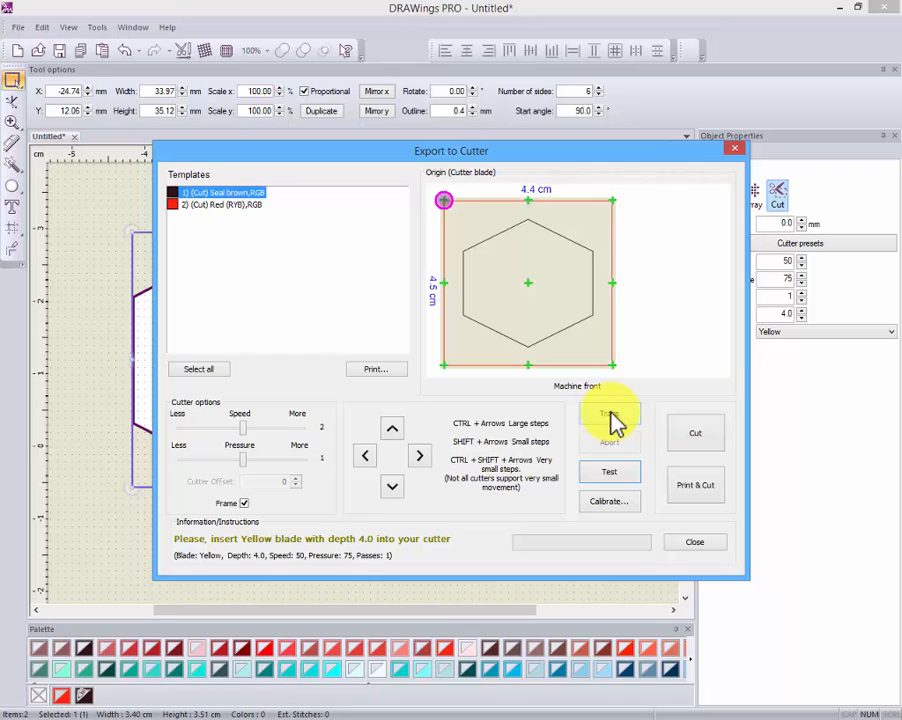
{"action": "left_click", "coordinate": [695, 440]}
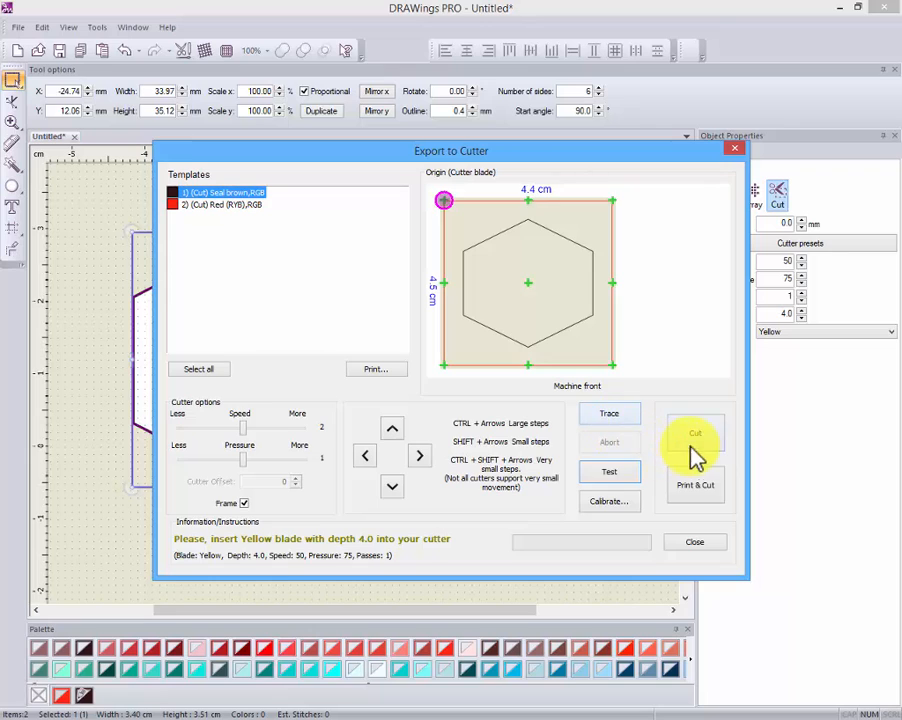